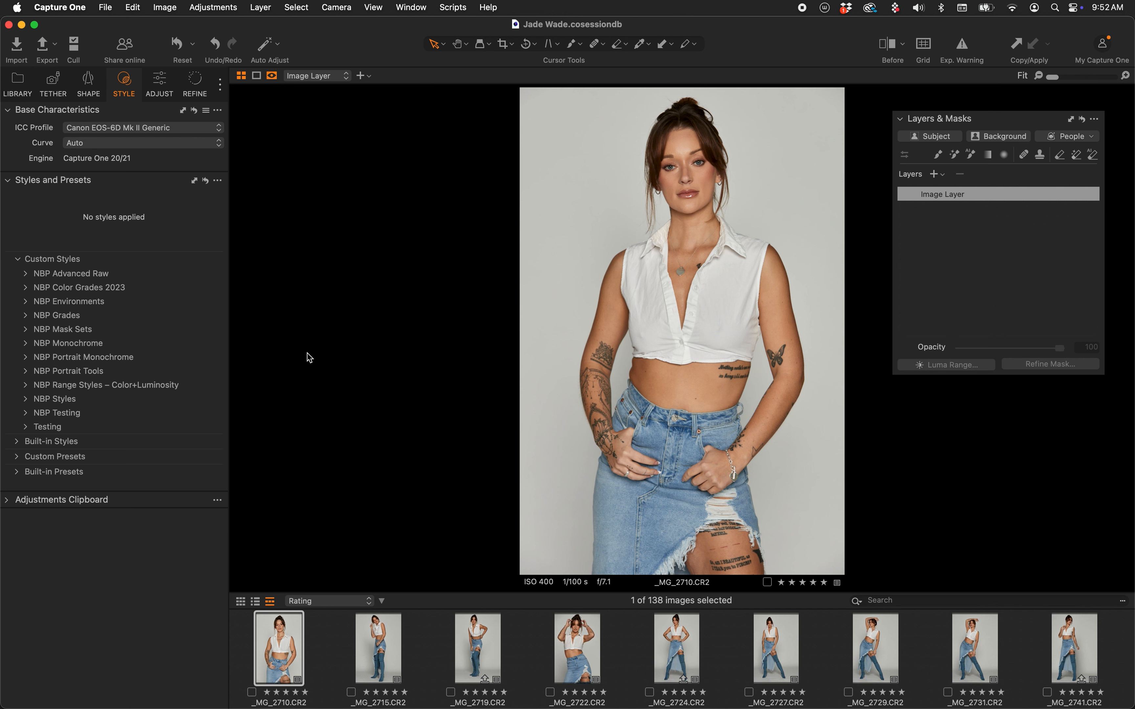
Apply the Portrait - All Masks style from NBP Mask Sets to _MG_2710.CR2
{"action": "left_click", "coordinate": [1091, 137]}
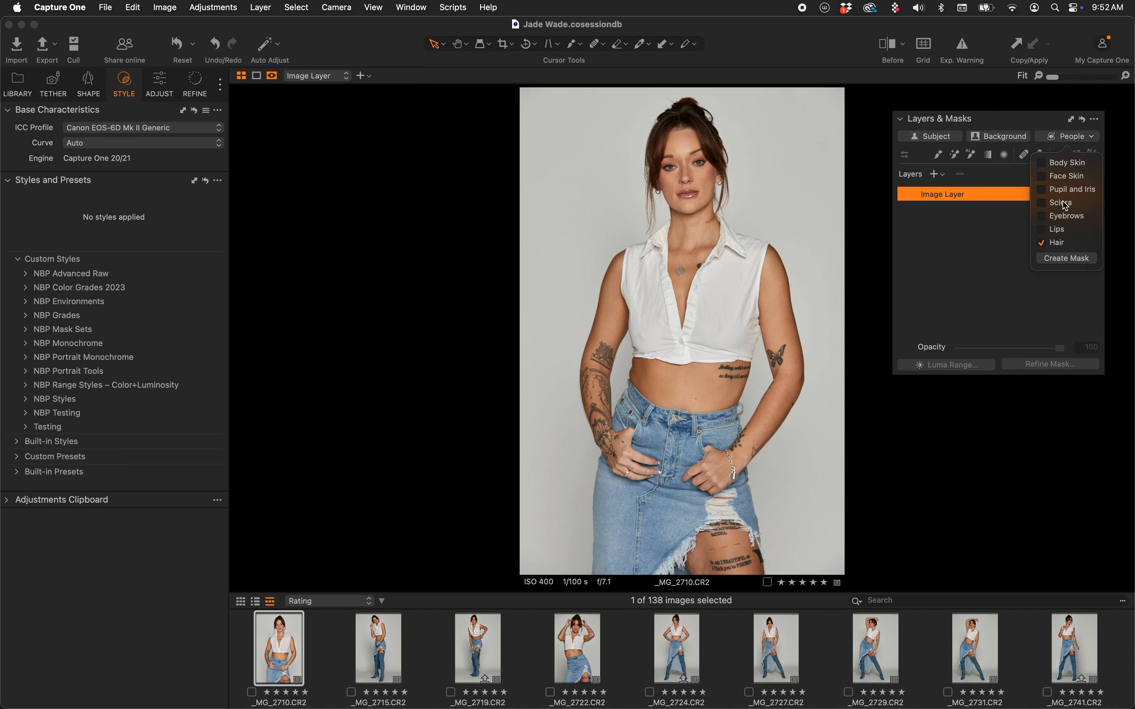
{"action": "left_click", "coordinate": [957, 302]}
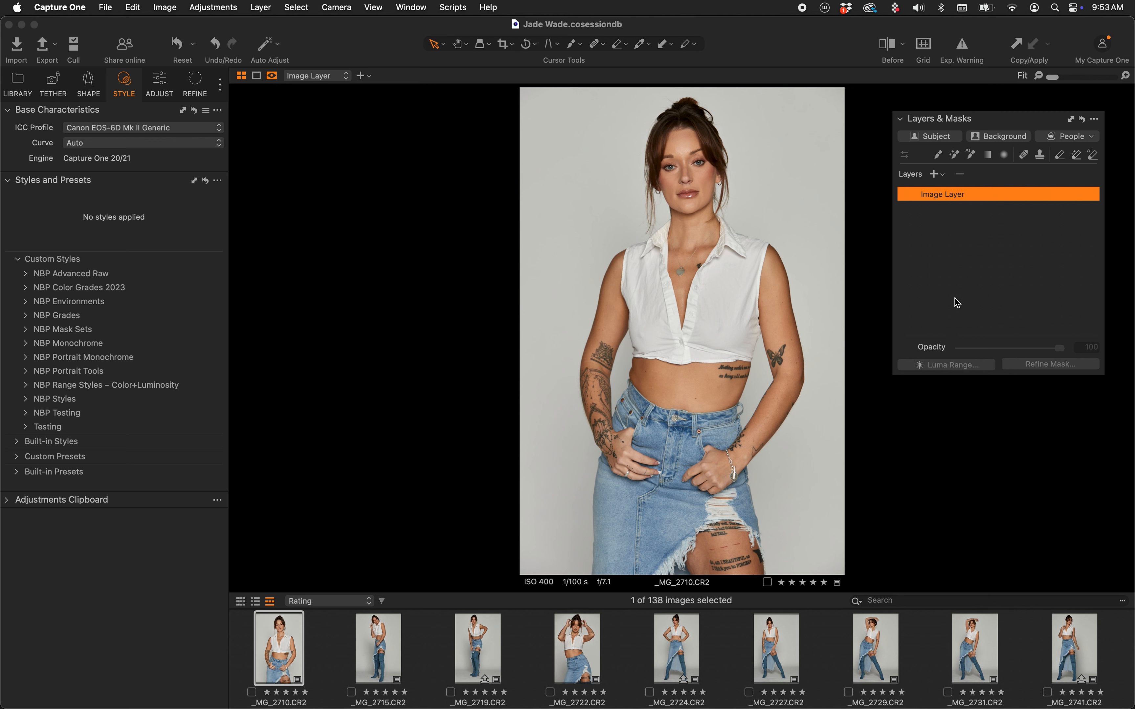
{"action": "left_click", "coordinate": [25, 330]}
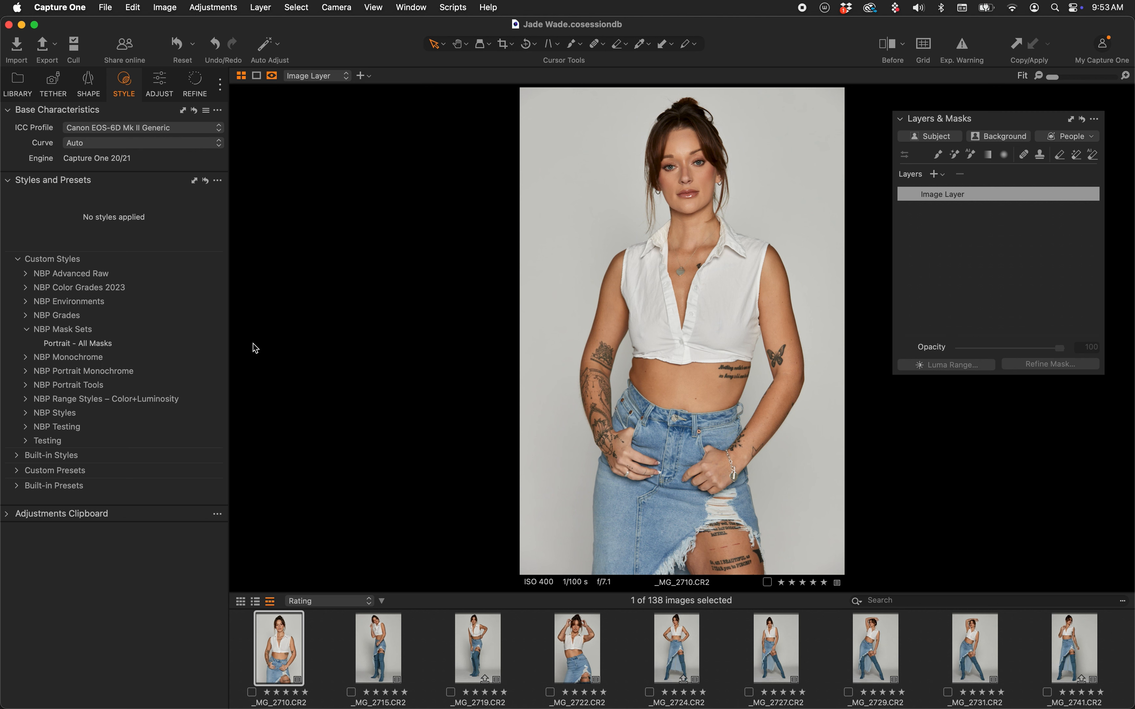
{"action": "left_click", "coordinate": [101, 347]}
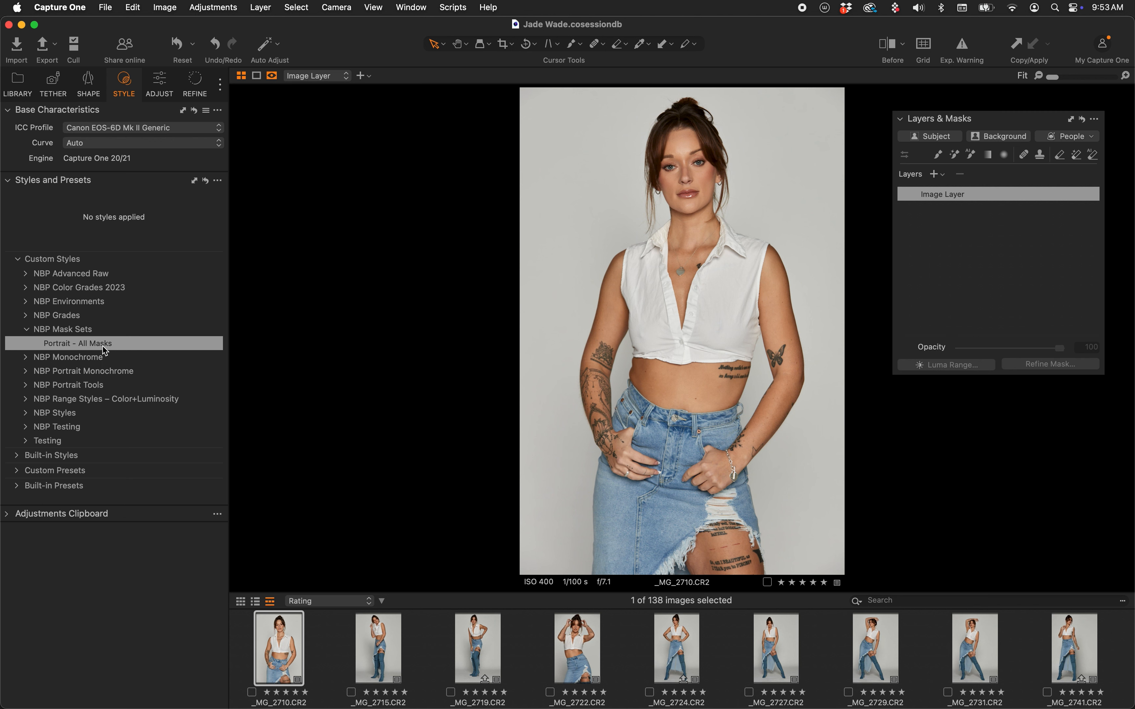
{"action": "left_click", "coordinate": [103, 346]}
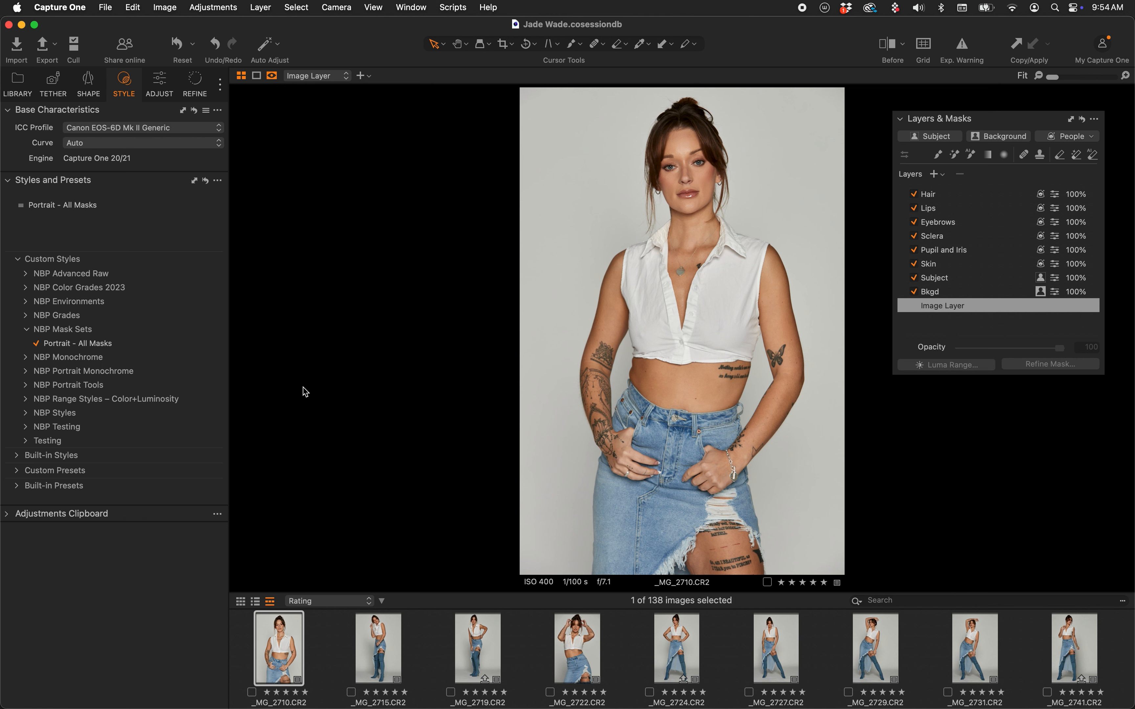
Inspect each generated mask on _MG_2710.CR2, from Bkgd, Subject and Skin through the eye, eyebrow, lip and hair layers, and reselect the Image Layer
{"action": "left_click", "coordinate": [938, 292]}
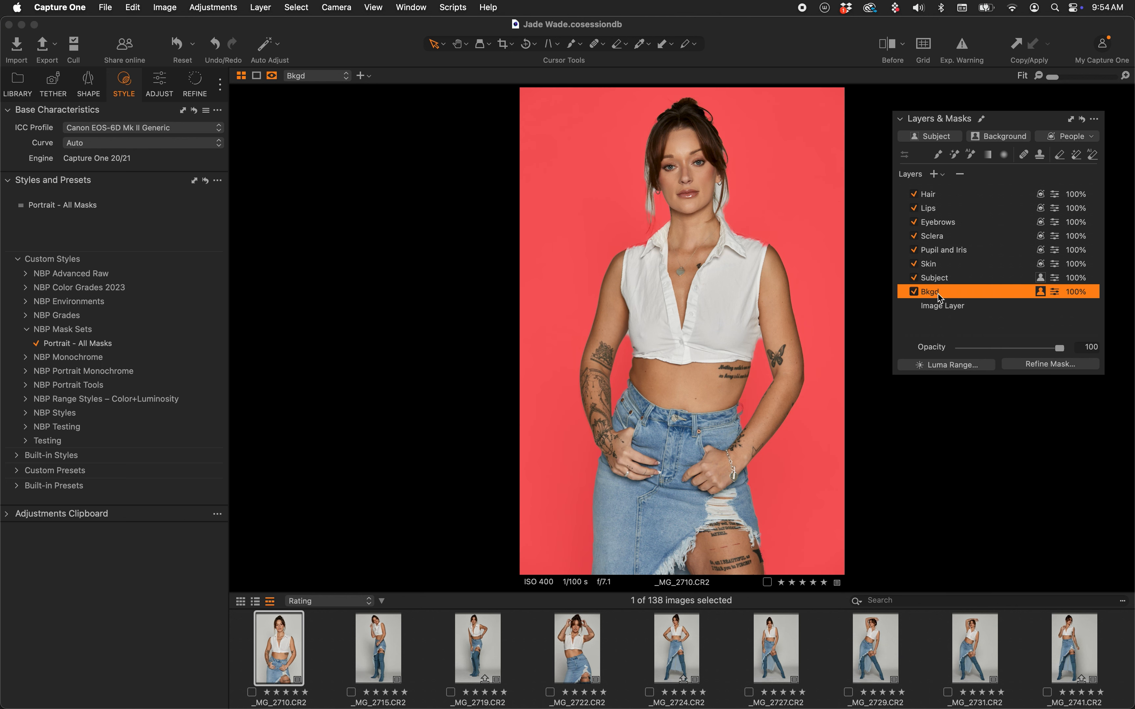
{"action": "left_click", "coordinate": [940, 279]}
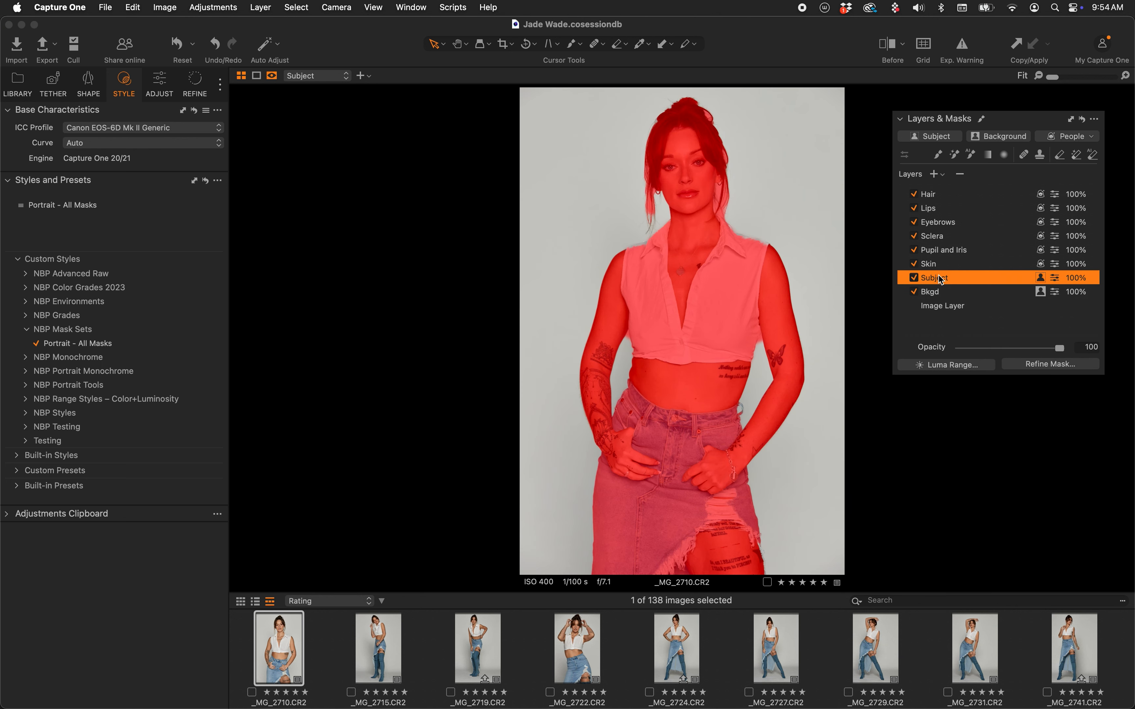
{"action": "left_click", "coordinate": [939, 265]}
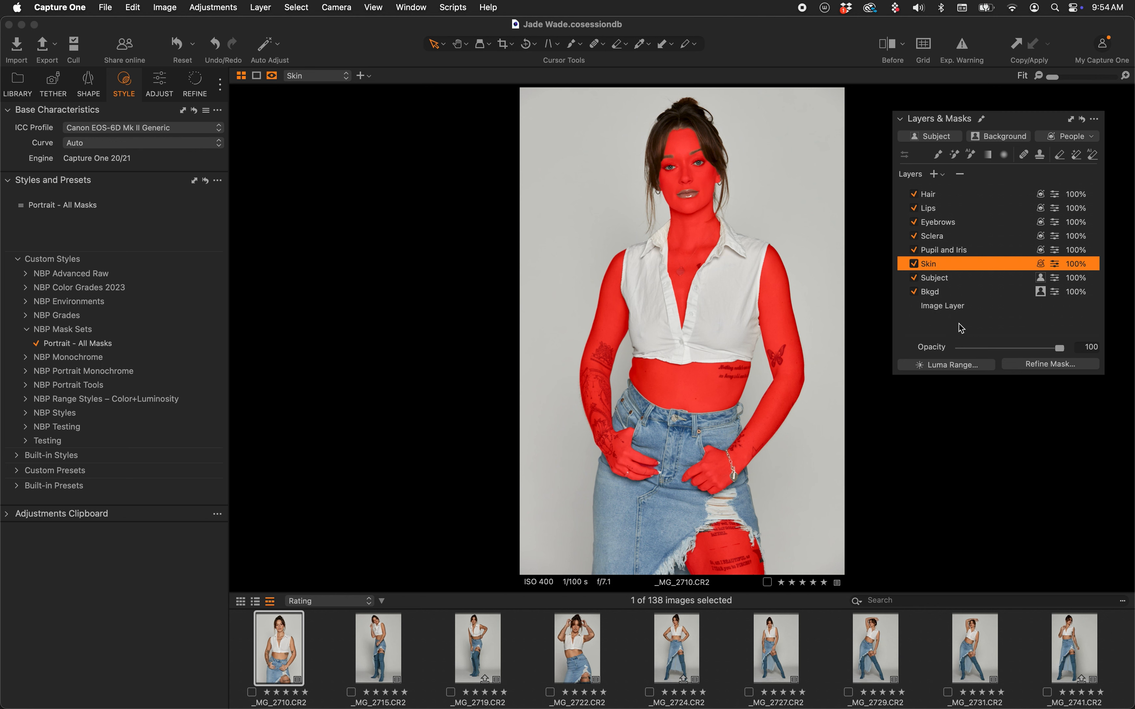
{"action": "left_click", "coordinate": [1093, 137]}
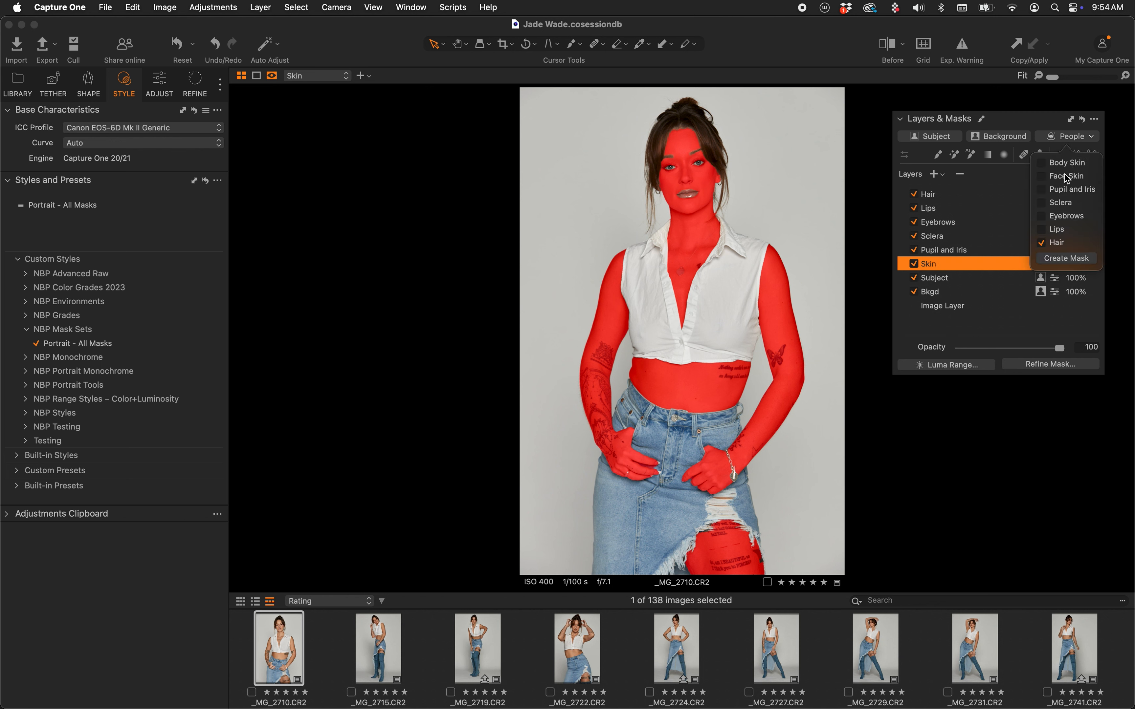
{"action": "left_click", "coordinate": [997, 325]}
{"action": "left_click", "coordinate": [958, 253]}
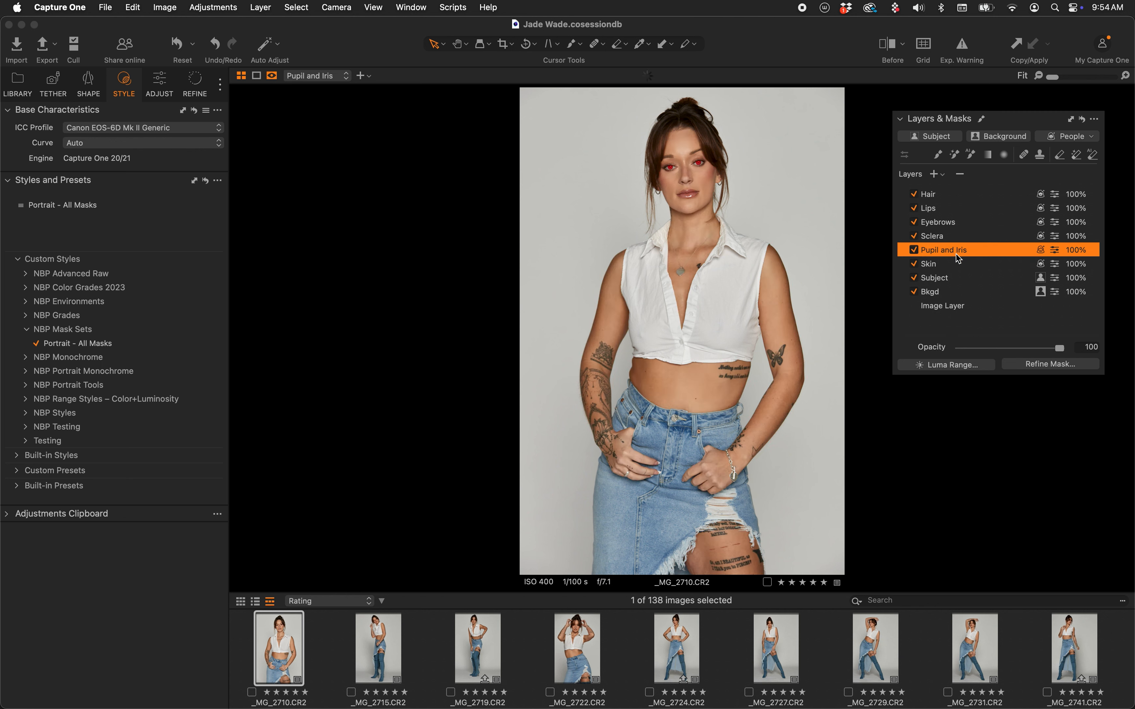
{"action": "left_click", "coordinate": [957, 239]}
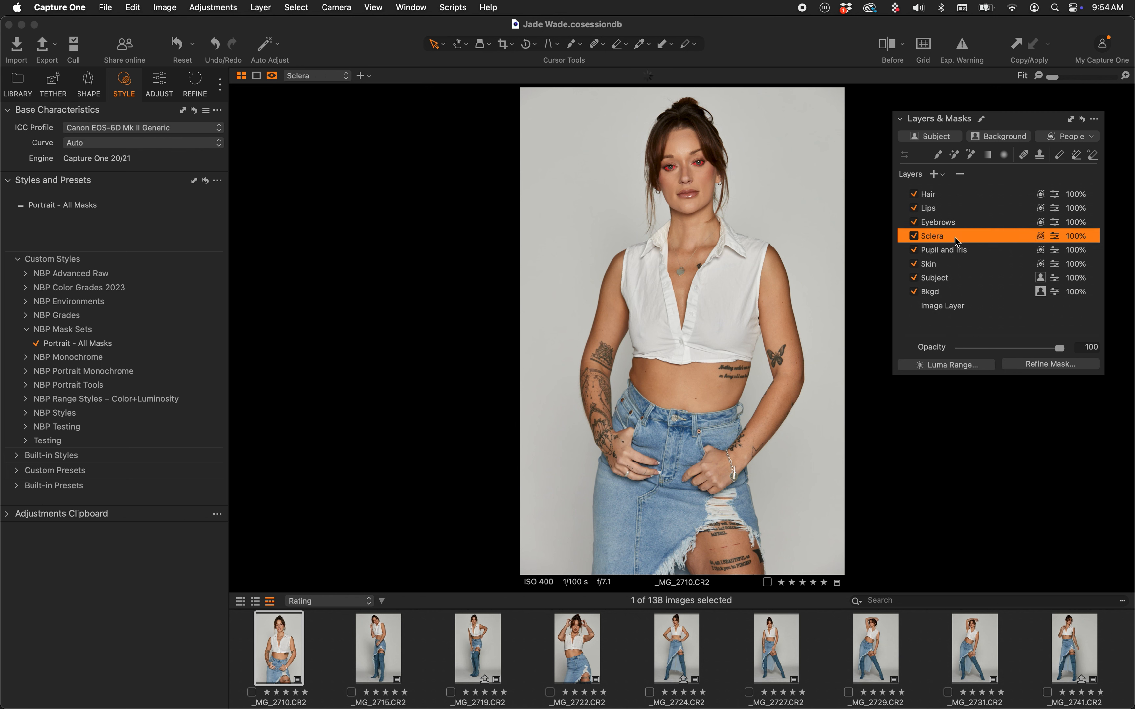
{"action": "left_click", "coordinate": [962, 225]}
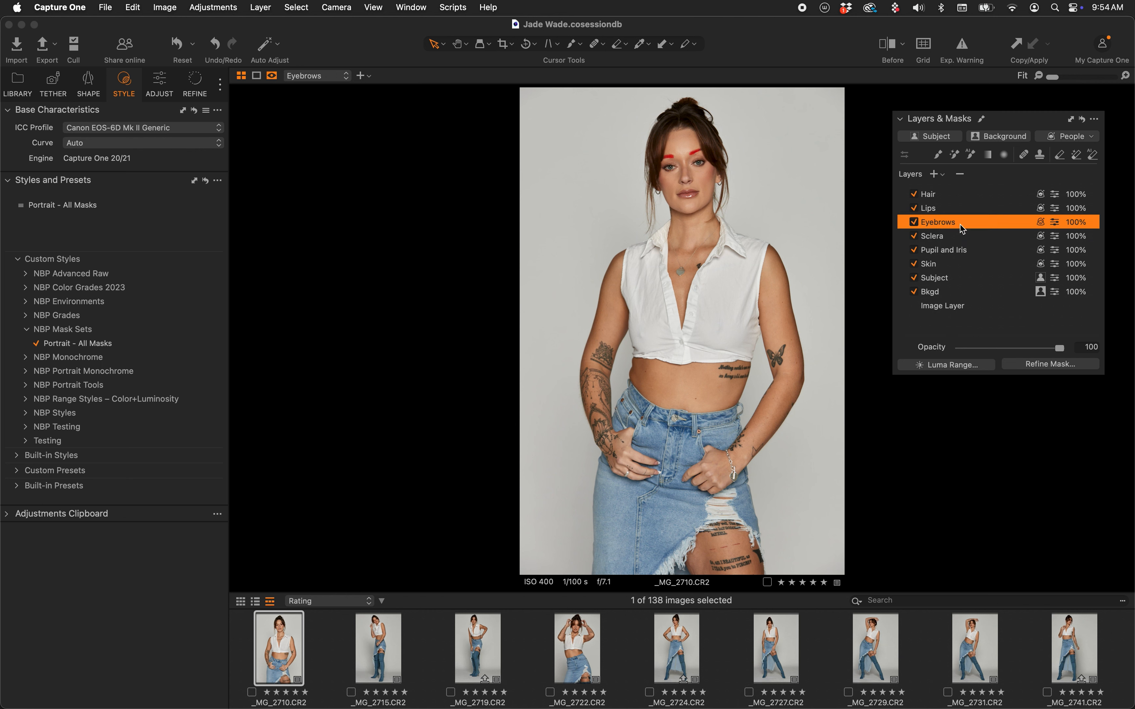
{"action": "left_click", "coordinate": [949, 208]}
{"action": "left_click", "coordinate": [947, 195]}
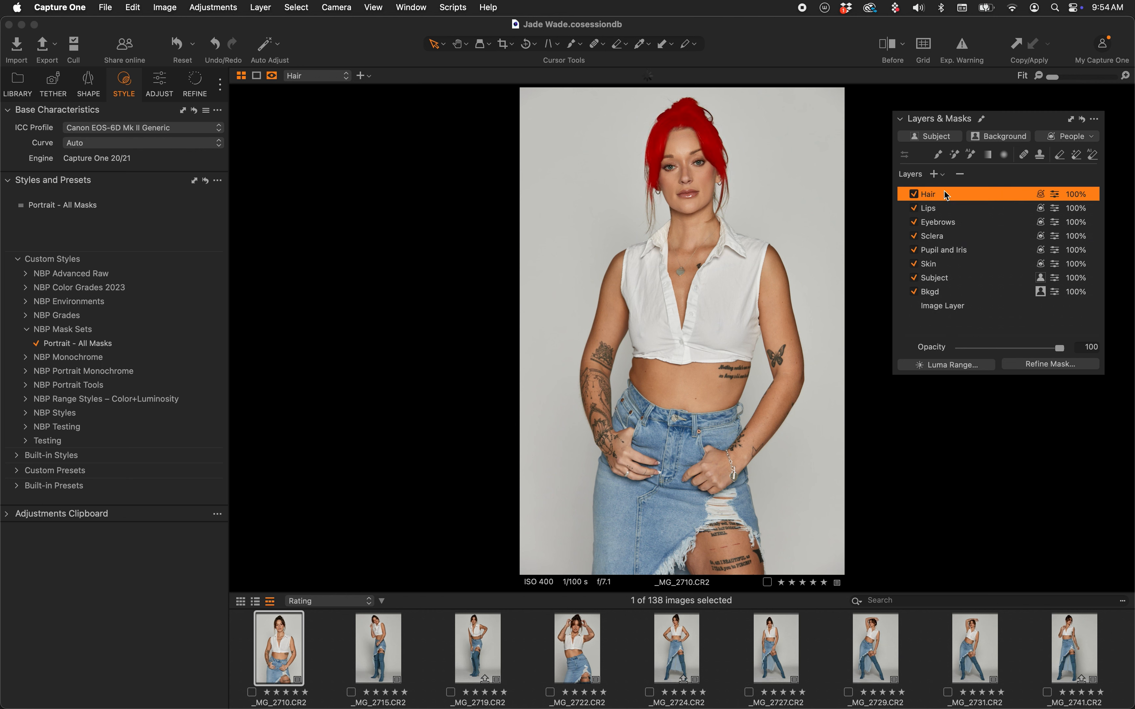
{"action": "left_click", "coordinate": [949, 308]}
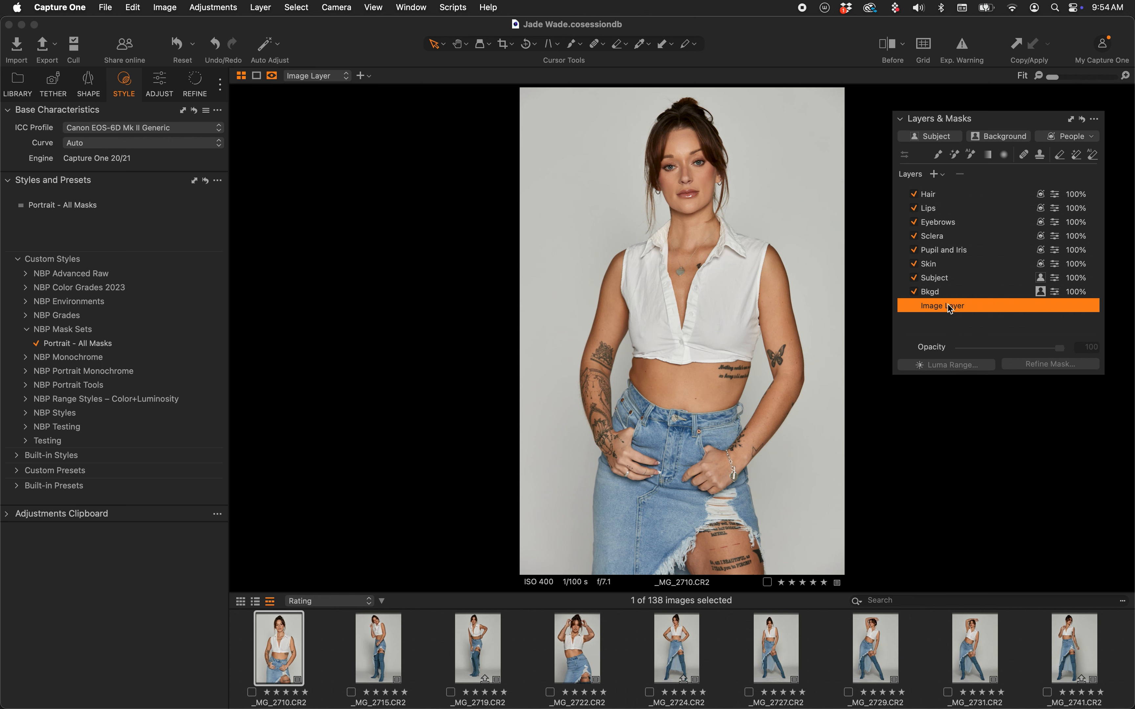
Switch to the thumbnail grid, move Layers & Masks off the first rows, and reset the layers of _MG_2710.CR2
{"action": "key", "text": "g"}
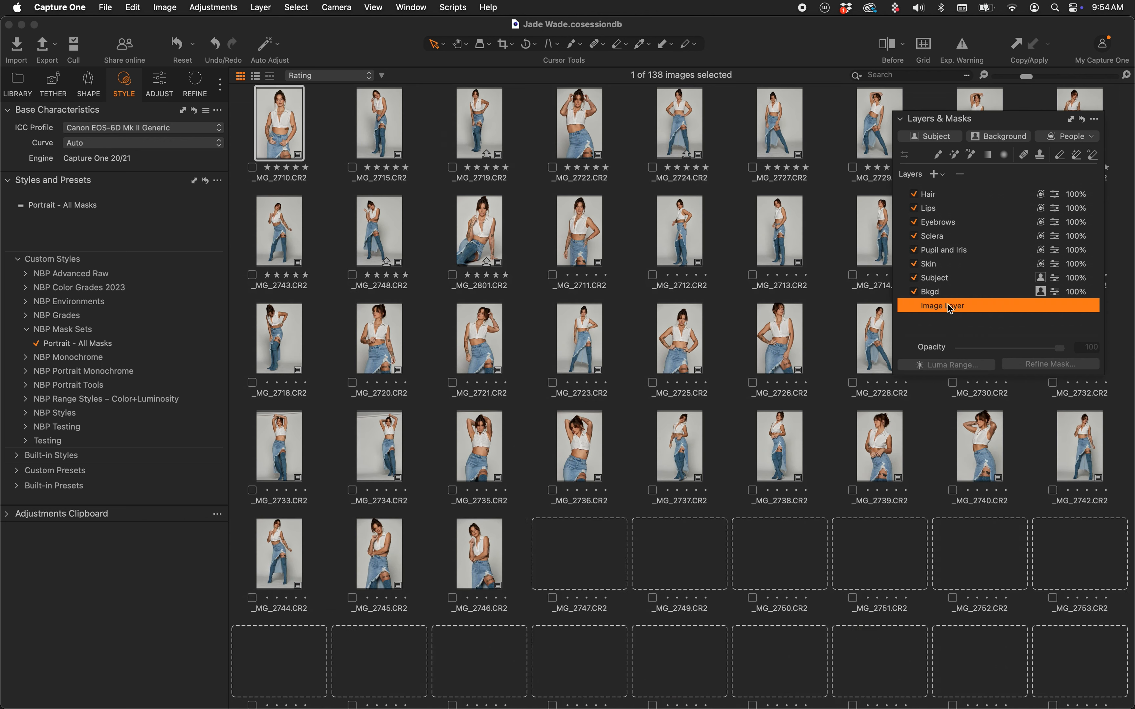
{"action": "scroll", "coordinate": [600, 245], "scroll_direction": "up", "scroll_amount": 1}
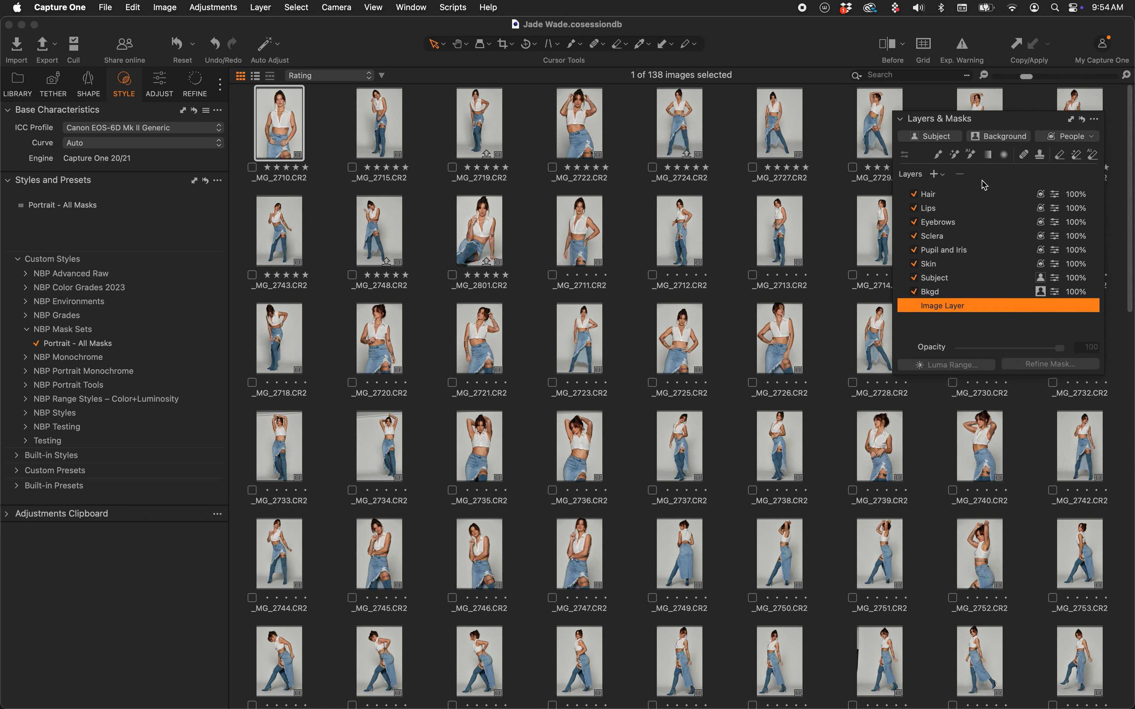
{"action": "left_click_drag", "start_coordinate": [989, 119], "coordinate": [995, 371]}
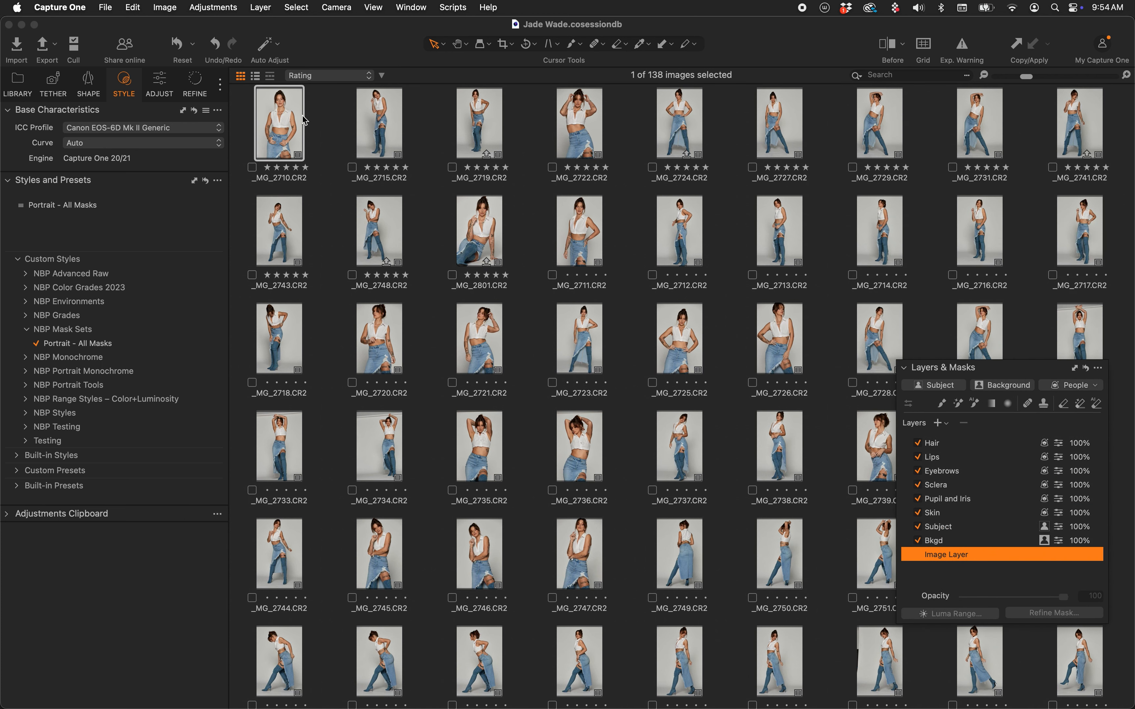
{"action": "left_click", "coordinate": [274, 128]}
{"action": "left_click", "coordinate": [1086, 369]}
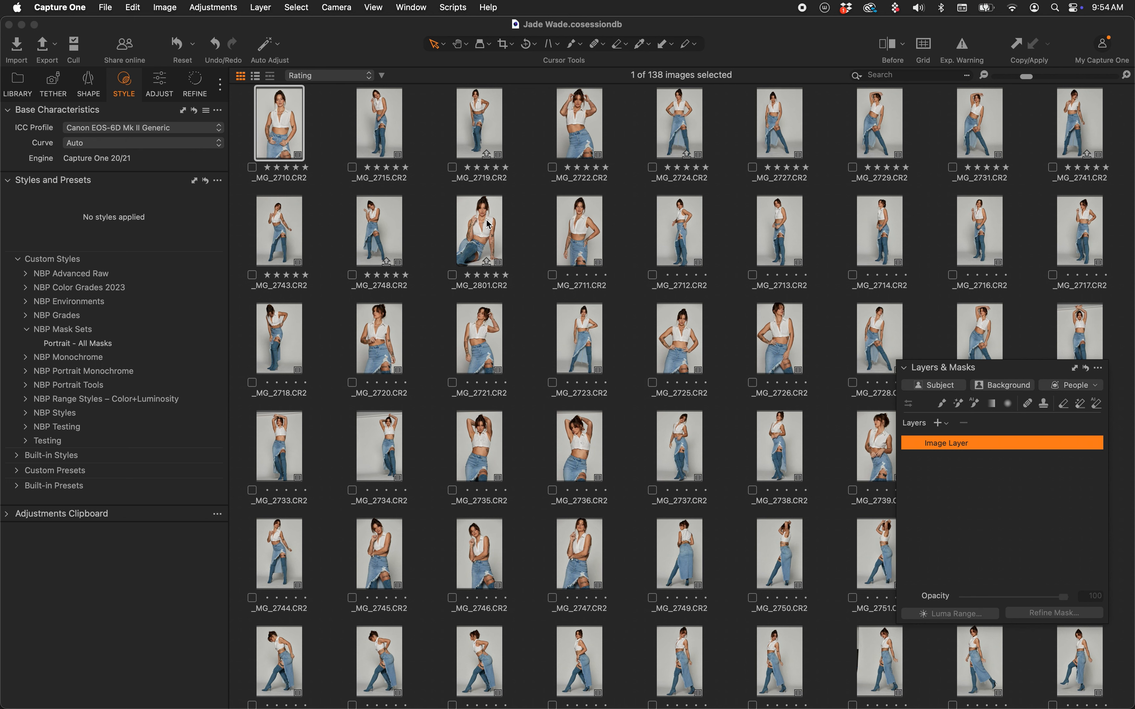
Select the images from _MG_2710.CR2 through _MG_2801.CR2, view them together, and return to the thumbnail grid
{"action": "left_click", "coordinate": [493, 229], "text": "shift"}
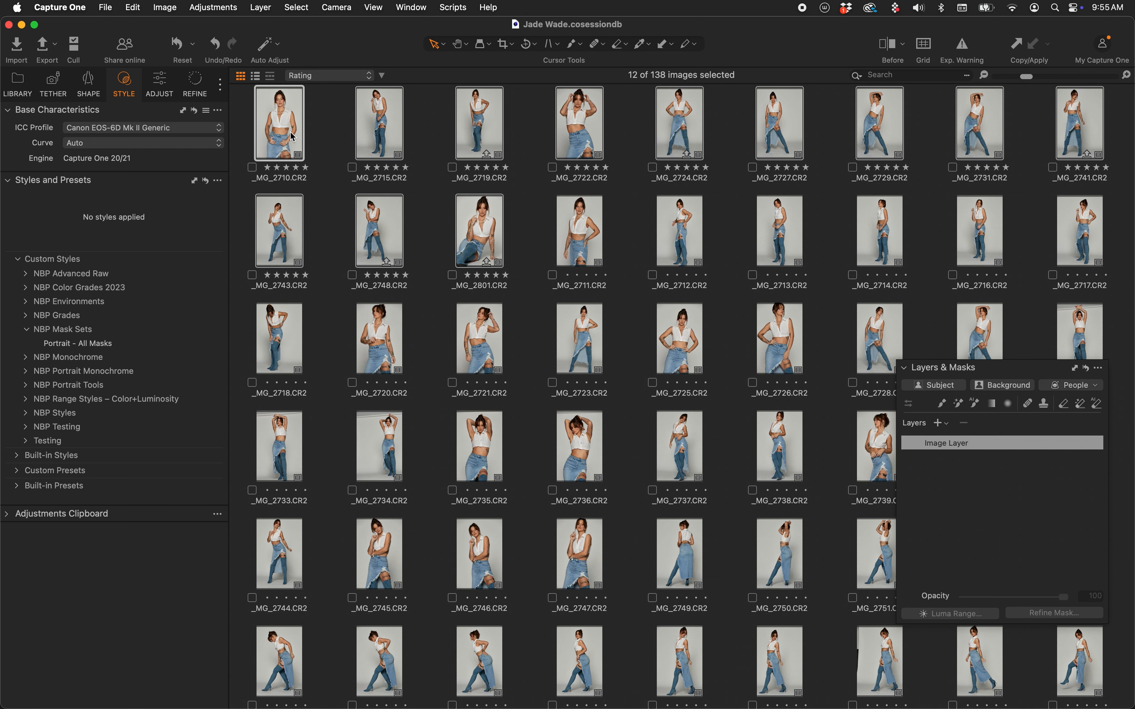
{"action": "key", "text": "g"}
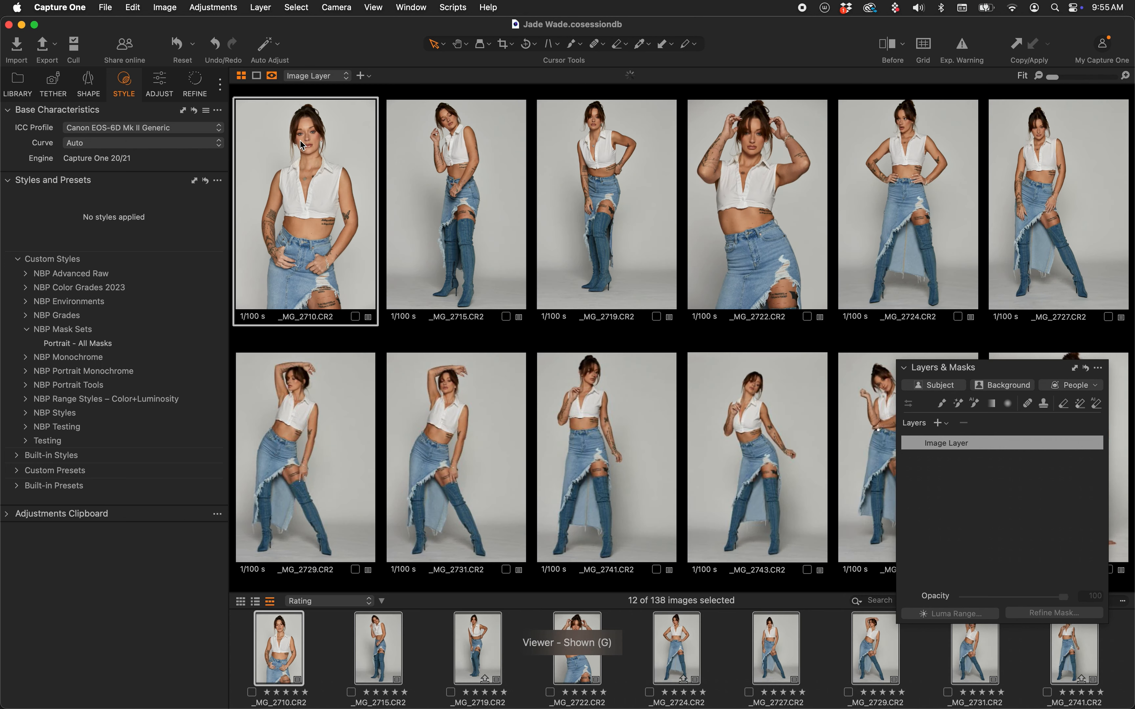
{"action": "key", "text": "g"}
Select the images from _MG_2710.CR2 through _MG_2742.CR2 and apply the Portrait - All Masks style to all of them
{"action": "left_click", "coordinate": [282, 129]}
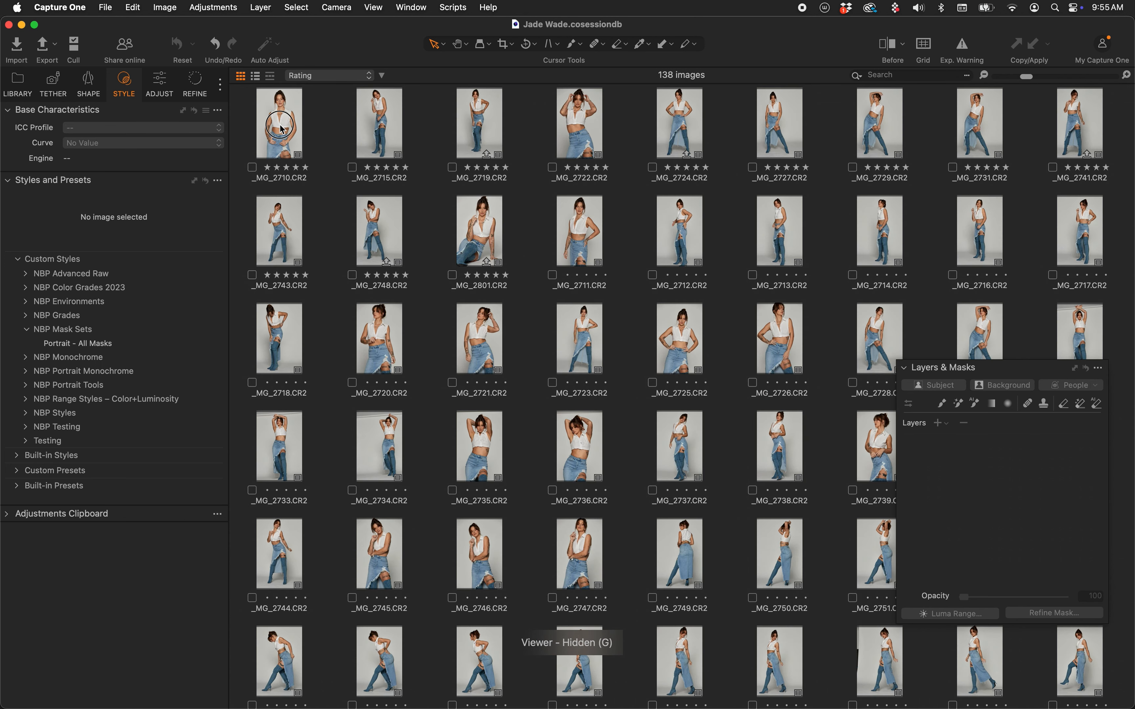
{"action": "key", "text": "g"}
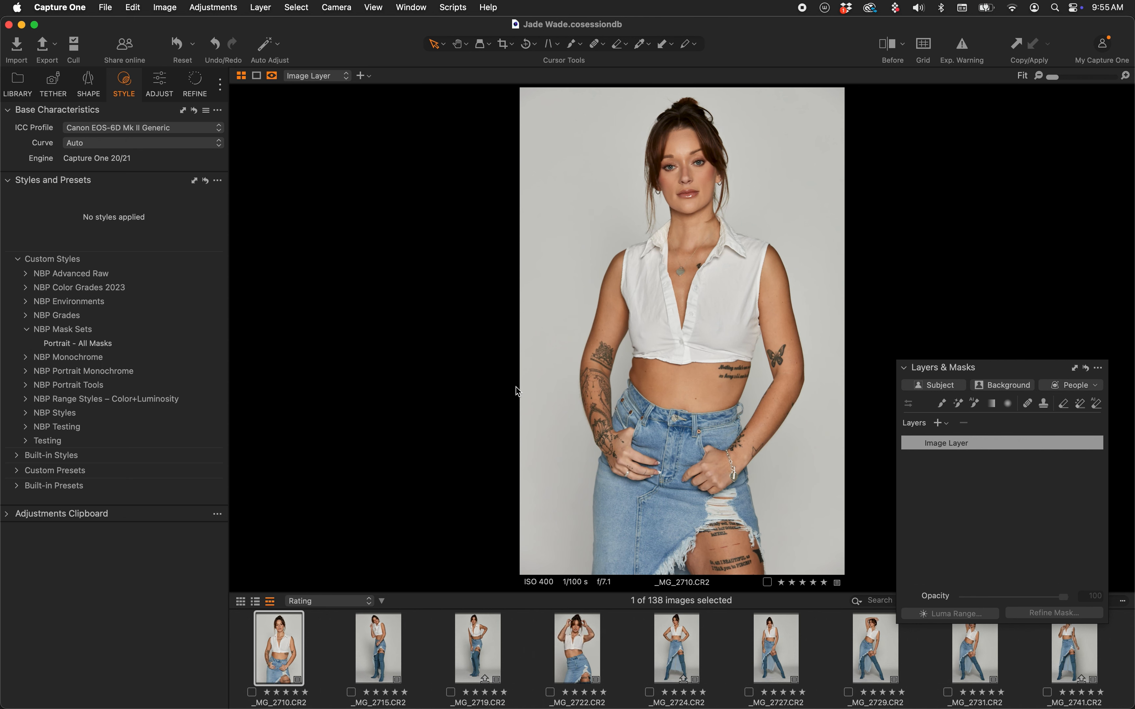
{"action": "key", "text": "g"}
{"action": "left_click", "coordinate": [1080, 445], "text": "shift"}
{"action": "left_click_drag", "start_coordinate": [1021, 367], "coordinate": [1030, 430]}
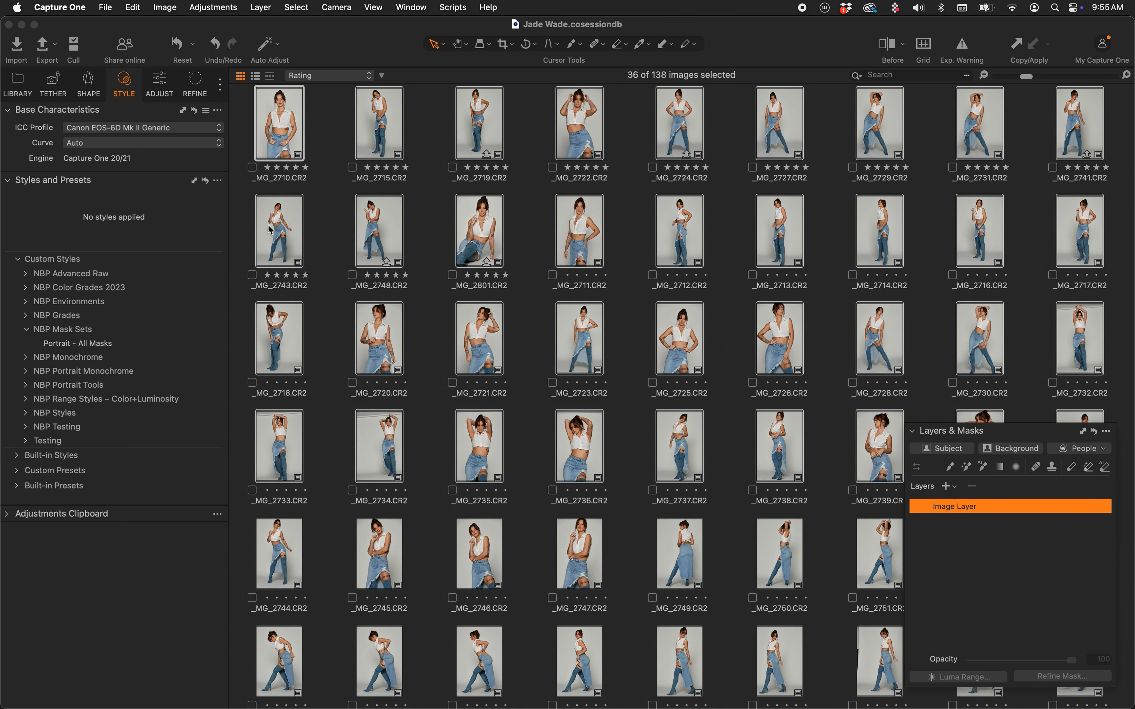
{"action": "left_click", "coordinate": [108, 343]}
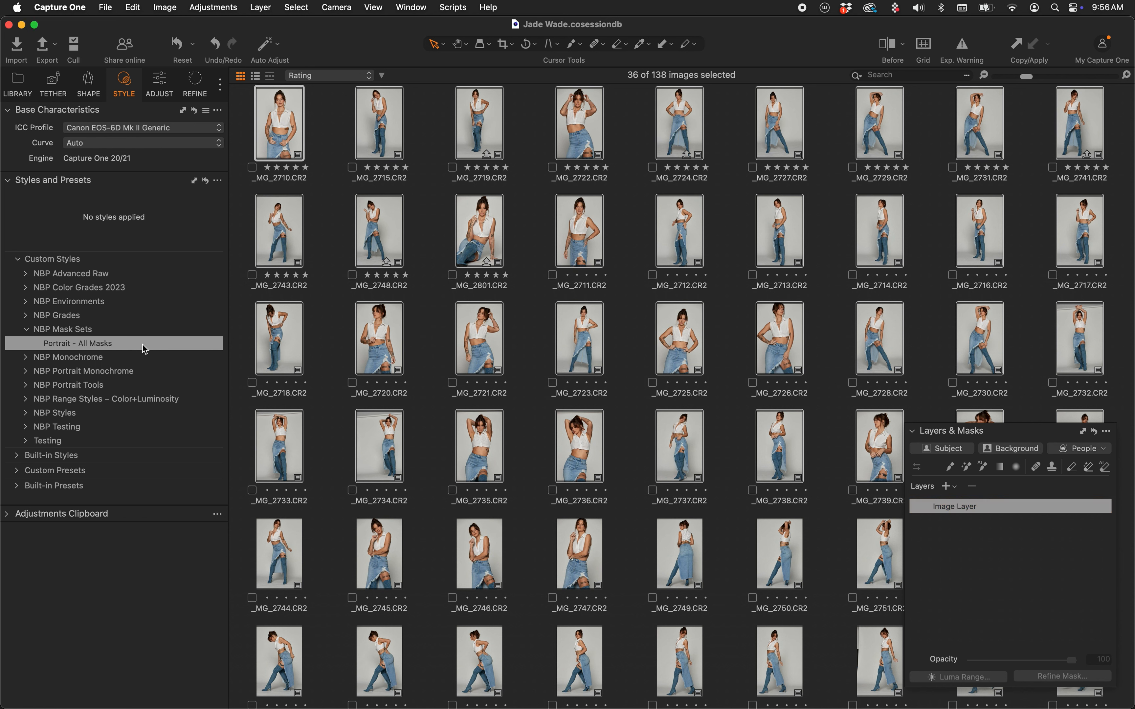
{"action": "left_click", "coordinate": [126, 343]}
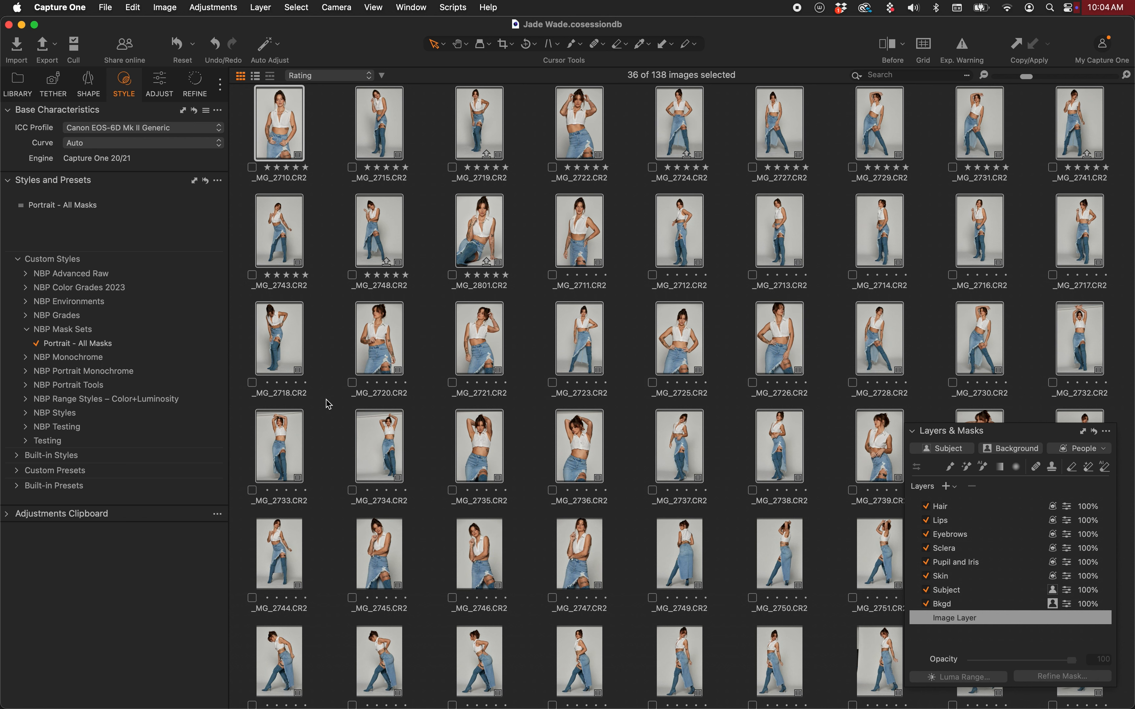
Open _MG_2729.CR2, inspect its Bkgd, Subject and Skin masks, and hide the mask overlay
{"action": "left_click", "coordinate": [425, 150]}
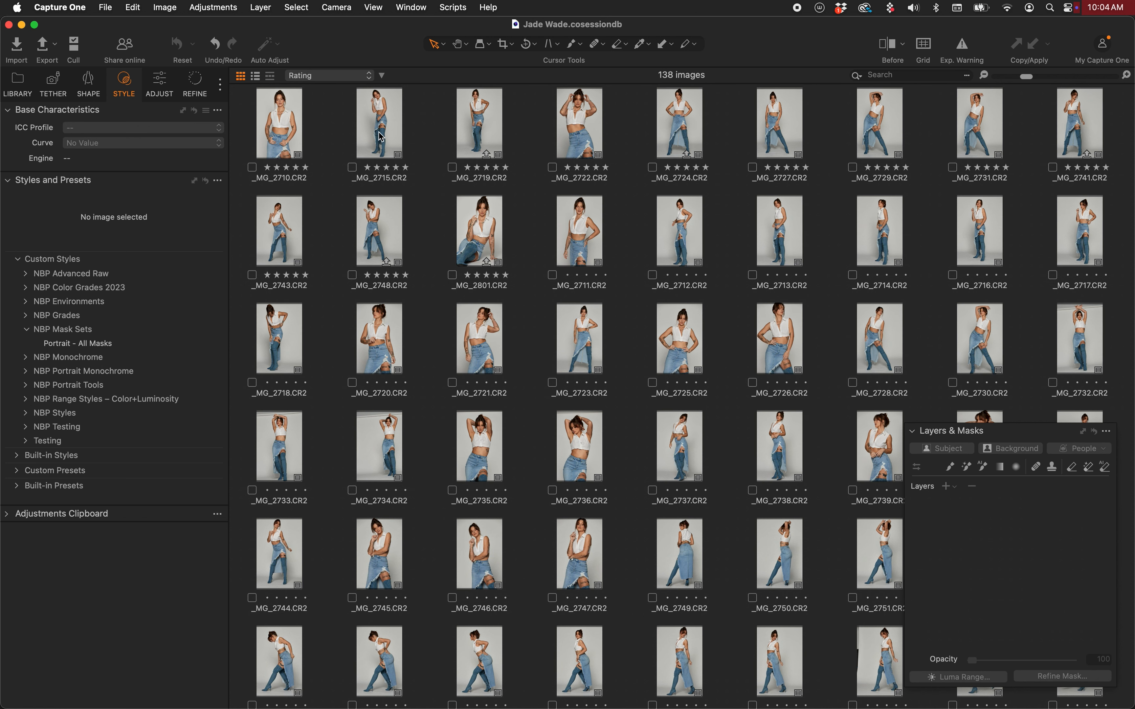
{"action": "double_click", "coordinate": [877, 129]}
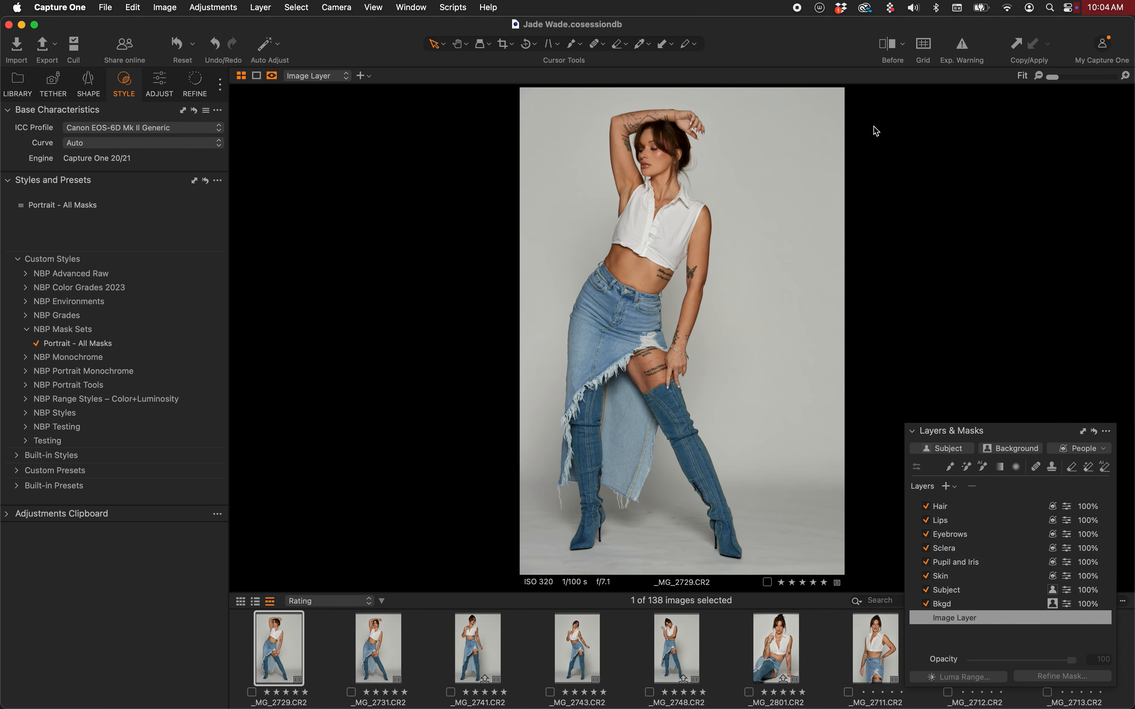
{"action": "left_click", "coordinate": [950, 603]}
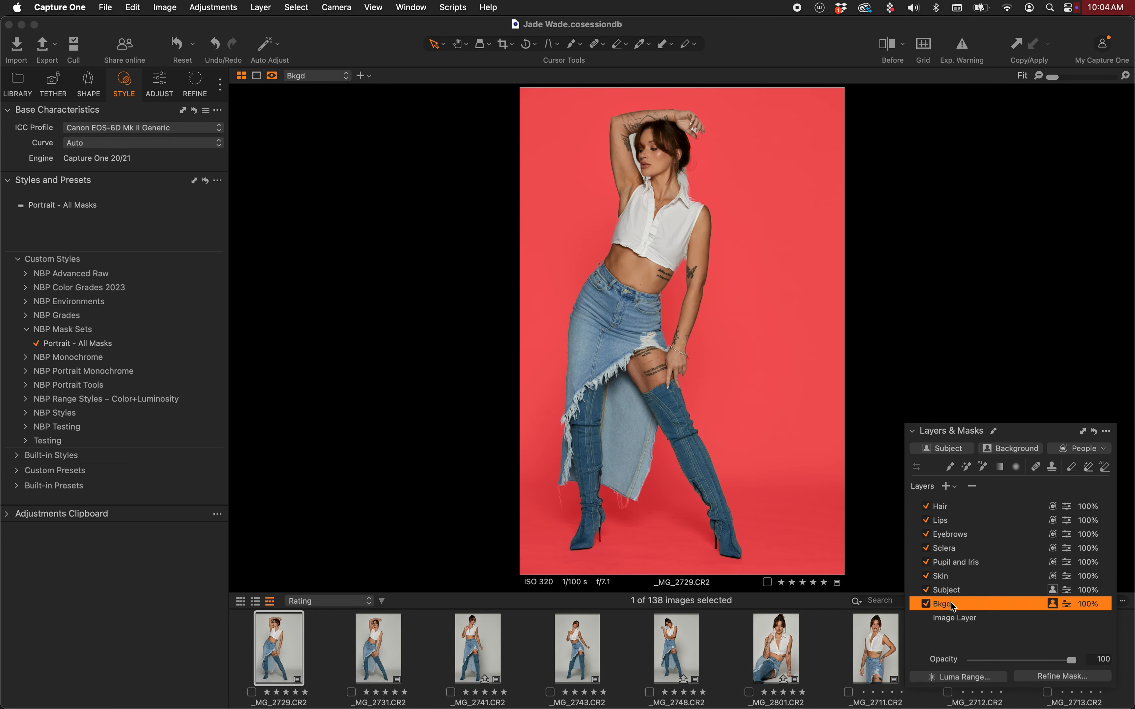
{"action": "left_click", "coordinate": [956, 591]}
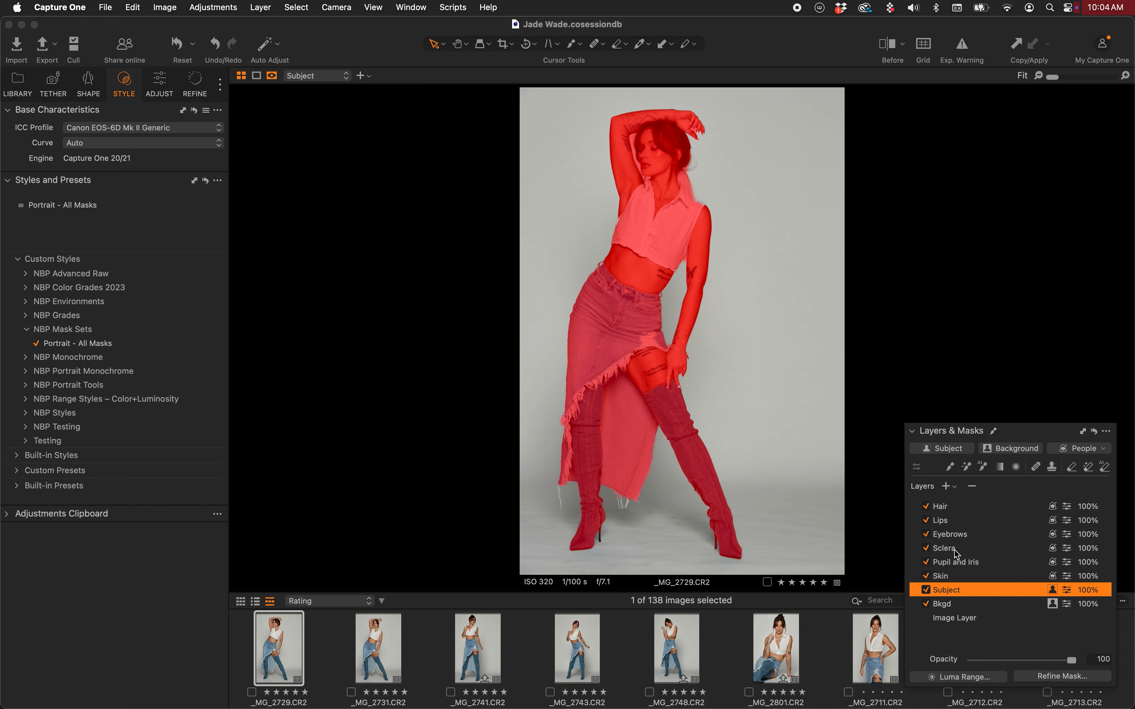
{"action": "left_click", "coordinate": [955, 577]}
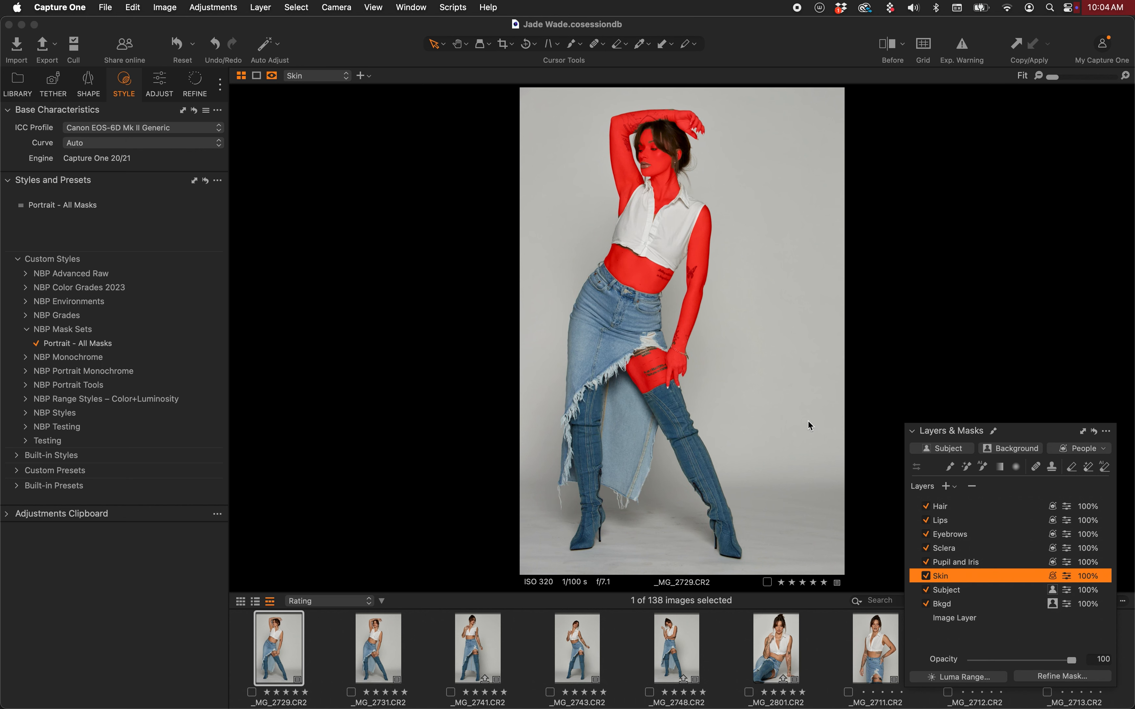
{"action": "key", "text": "m"}
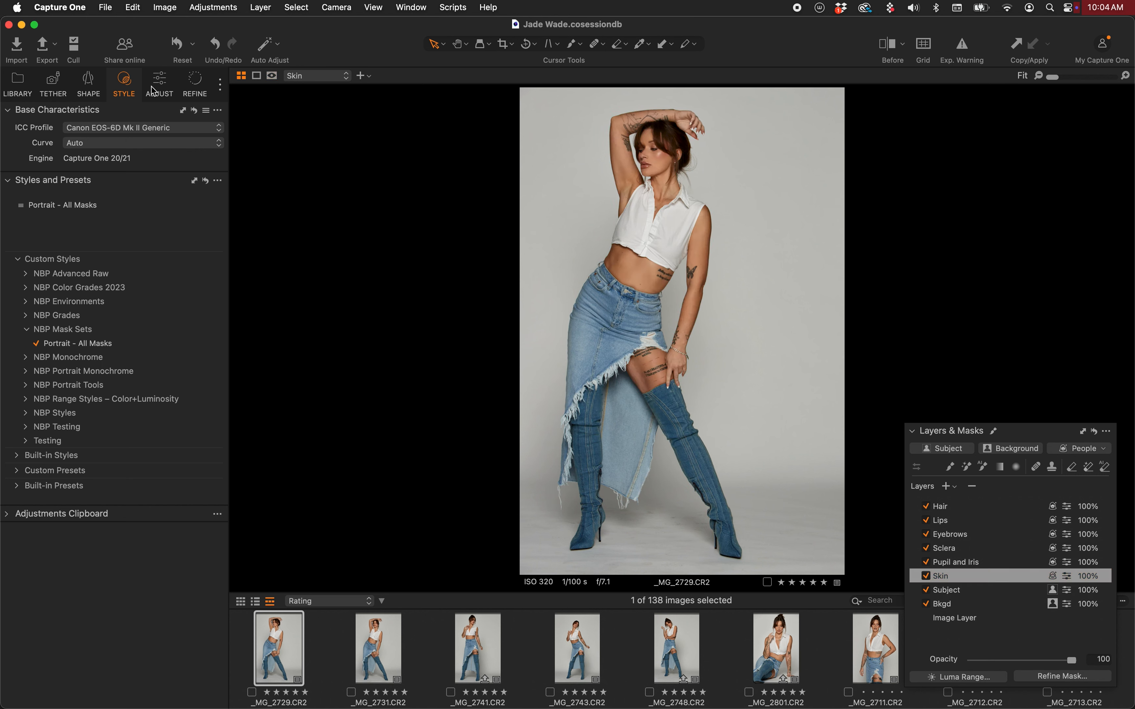
Try the Skin layer's Exposure at -0.3 and 0.3 on _MG_2729.CR2, and set it back to 0
{"action": "left_click", "coordinate": [150, 90]}
{"action": "scroll", "coordinate": [134, 450], "scroll_direction": "down", "scroll_amount": 2}
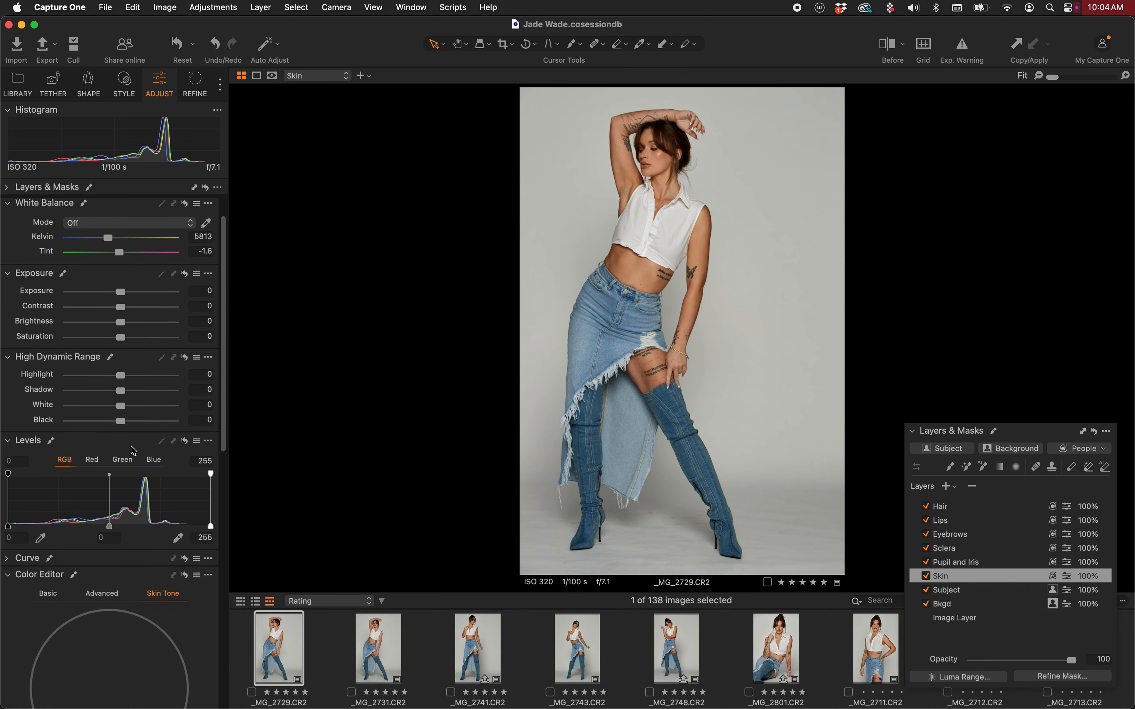
{"action": "left_click", "coordinate": [203, 288]}
{"action": "key", "text": "Down"}
{"action": "key", "text": "Down"}
{"action": "key", "text": "Down"}
{"action": "key", "text": "Down"}
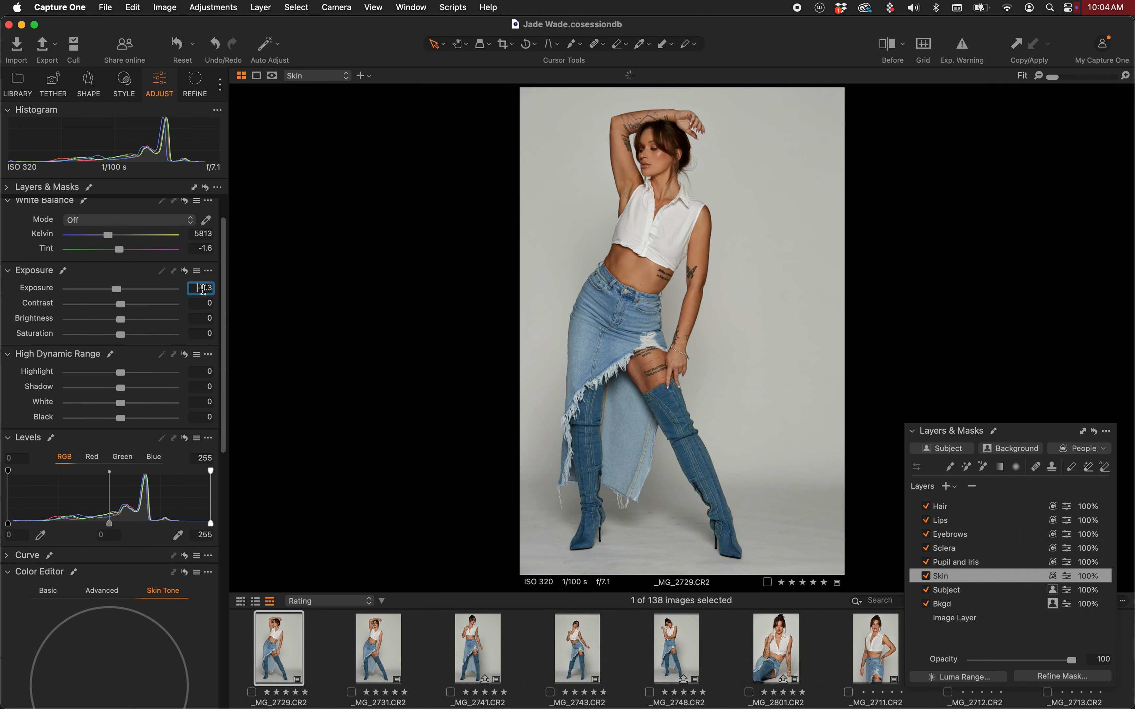
{"action": "key", "text": "Up"}
{"action": "key", "text": "Up"}
{"action": "key", "text": "Up"}
{"action": "key", "text": "Up"}
{"action": "key", "text": "Up"}
{"action": "key", "text": "Down"}
{"action": "key", "text": "Down"}
{"action": "key", "text": "Down"}
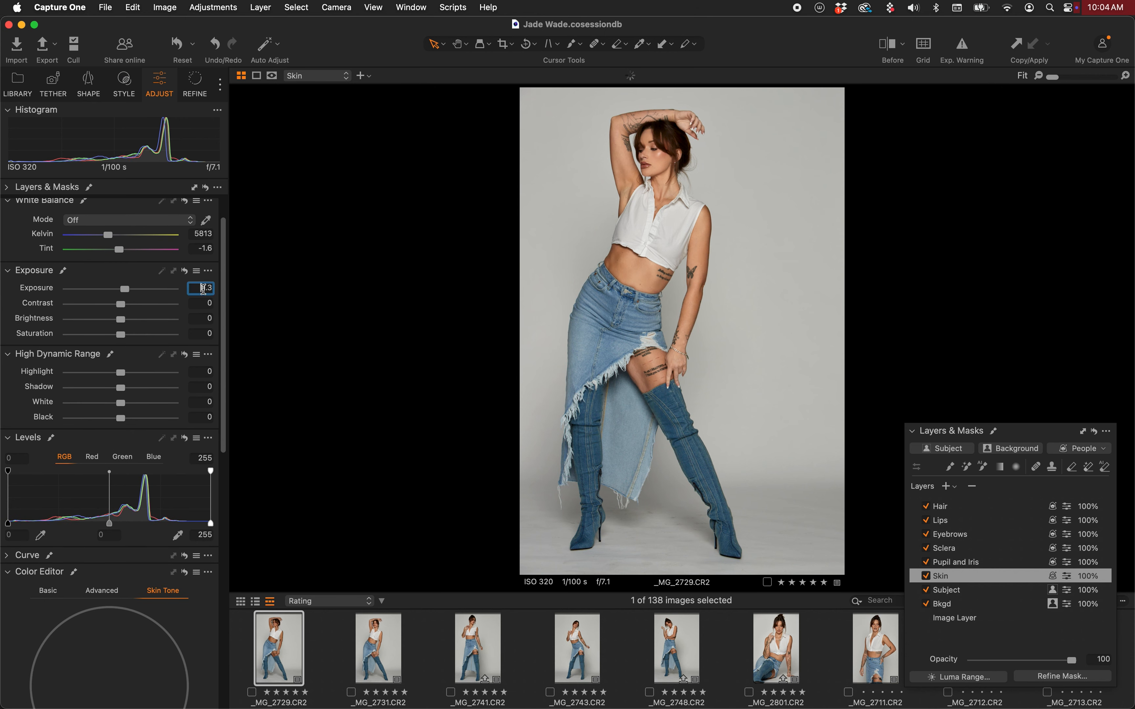
{"action": "key", "text": "Up"}
{"action": "key", "text": "Up"}
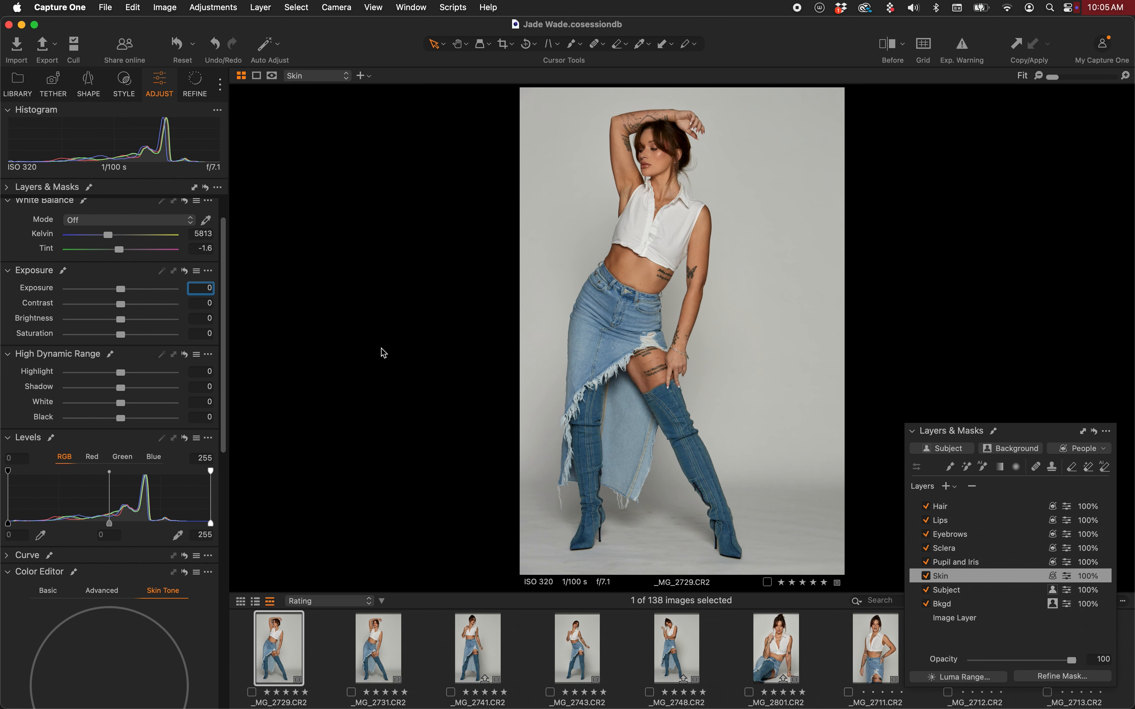
{"action": "key", "text": "Return"}
Return to the thumbnail grid and select the Image Layer of _MG_2729.CR2
{"action": "key", "text": "g"}
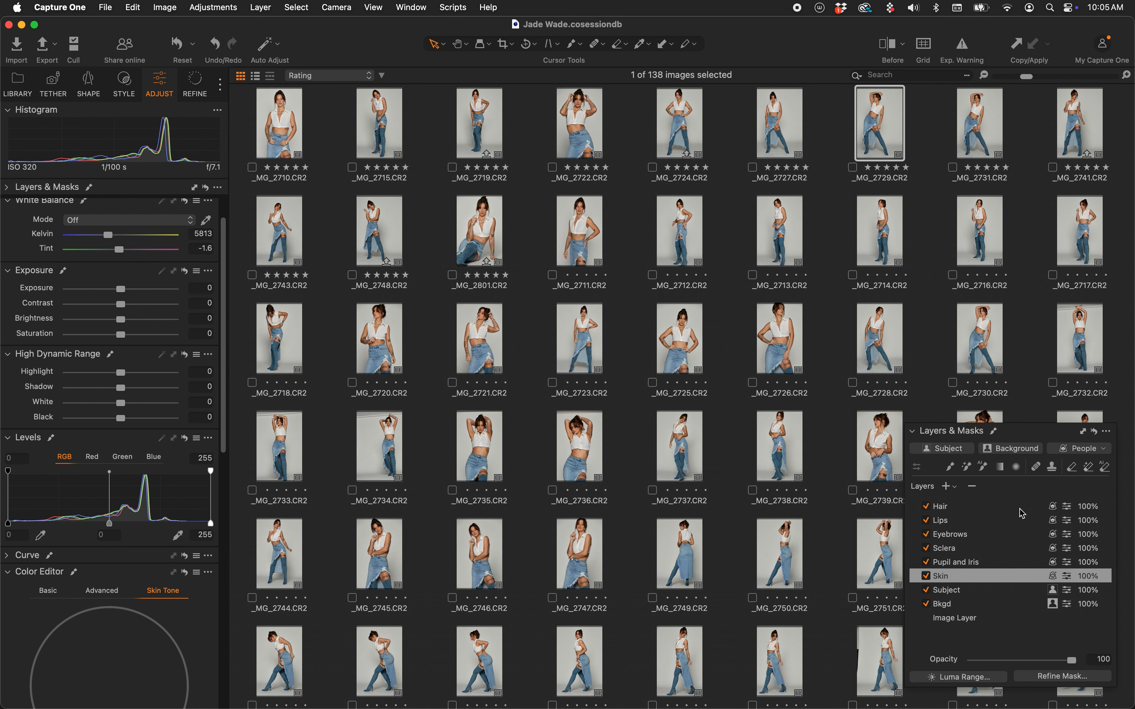
{"action": "double_click", "coordinate": [982, 577]}
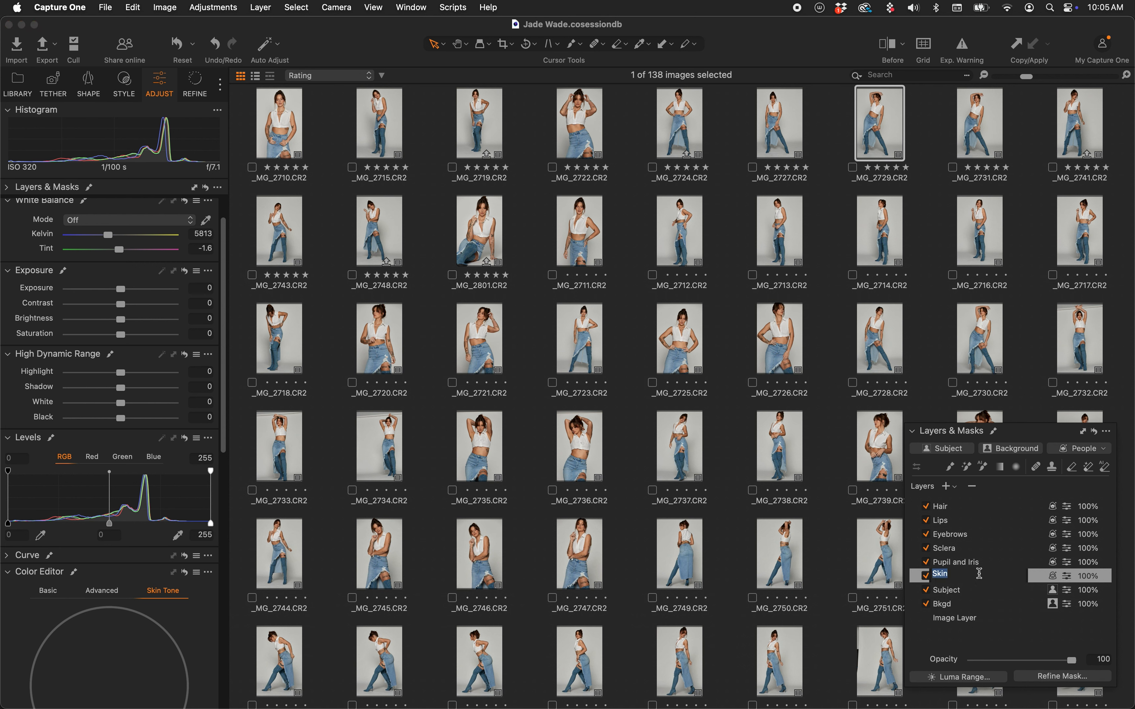
{"action": "left_click", "coordinate": [962, 629]}
{"action": "left_click", "coordinate": [961, 621]}
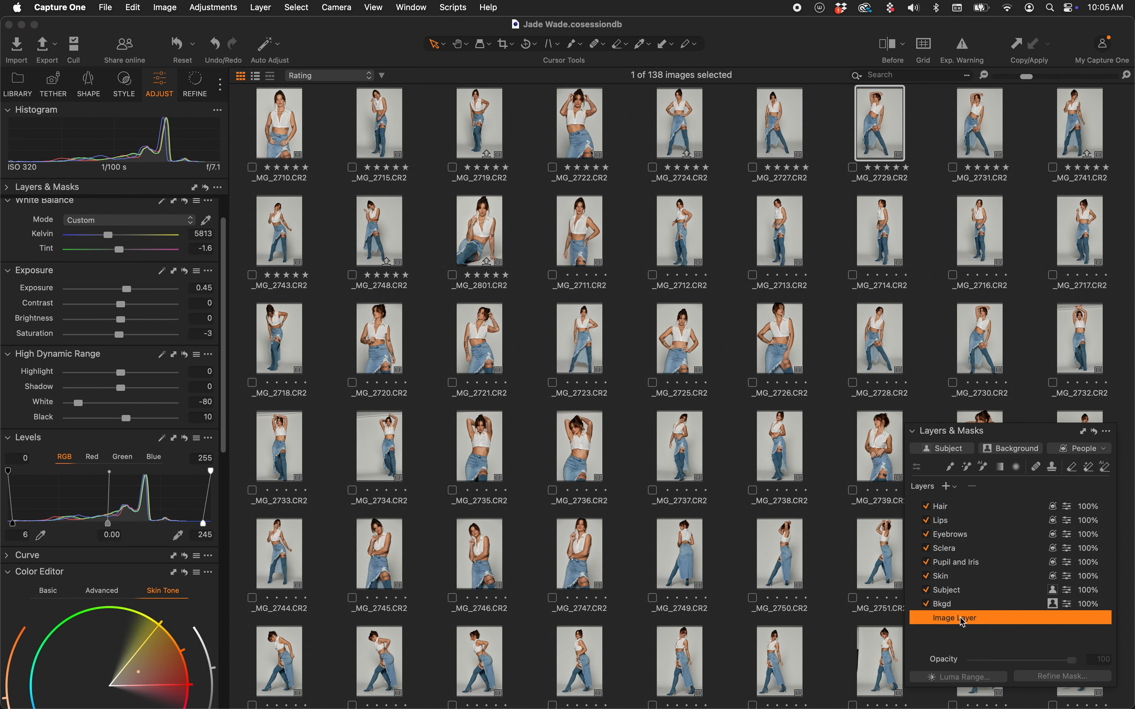